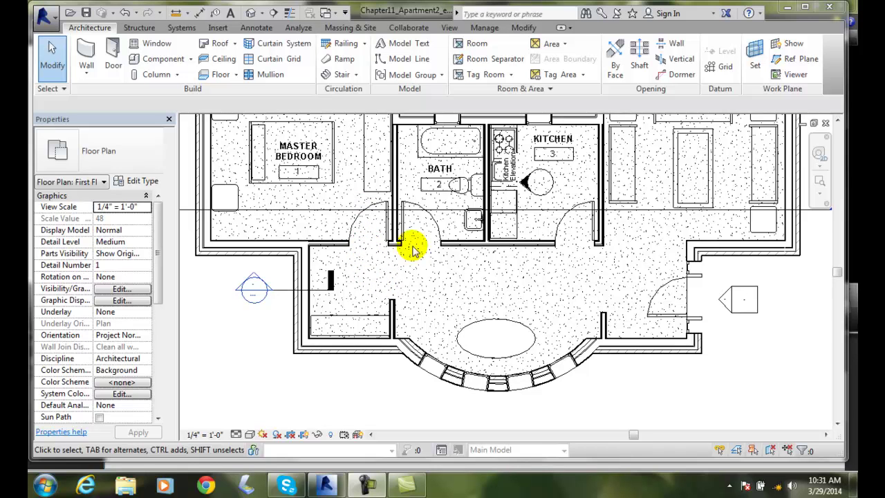
Cancel room placement, leaving Master Bedroom, Bath and Kitchen as the only tagged rooms.
click(475, 46)
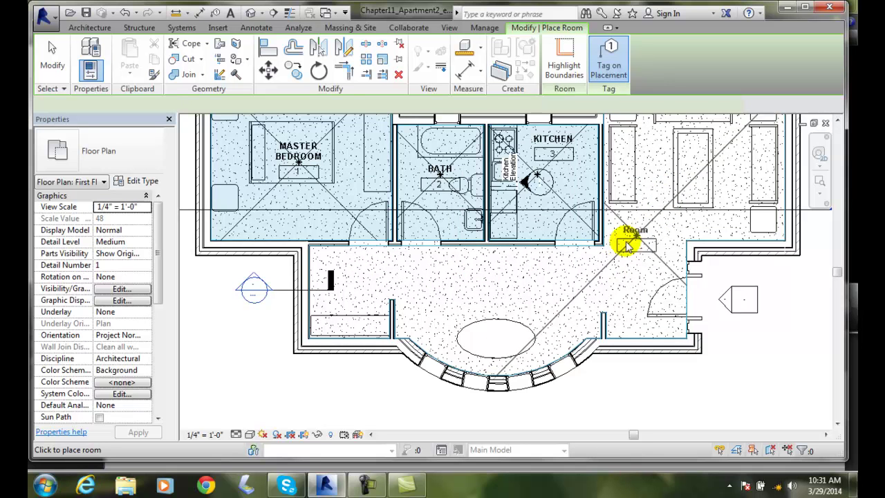
key(Escape)
key(Escape)
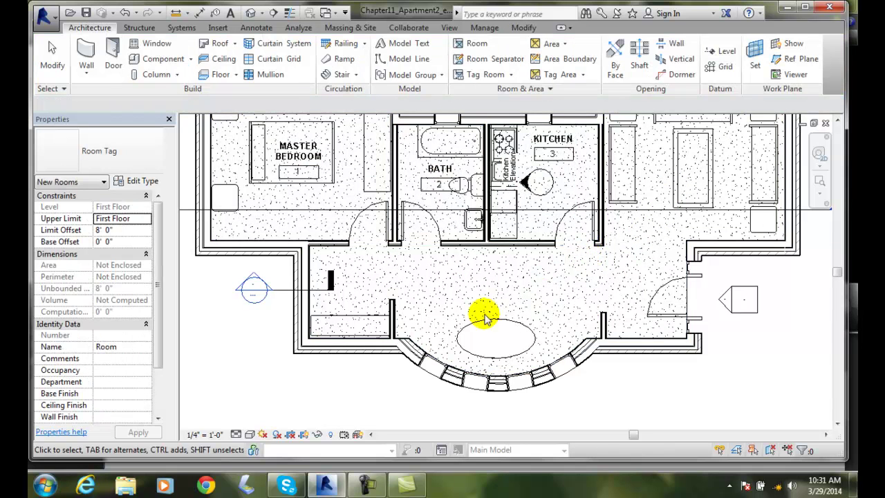
Draw a vertical room separation line from the hall partition's end up to the upper wall.
click(477, 59)
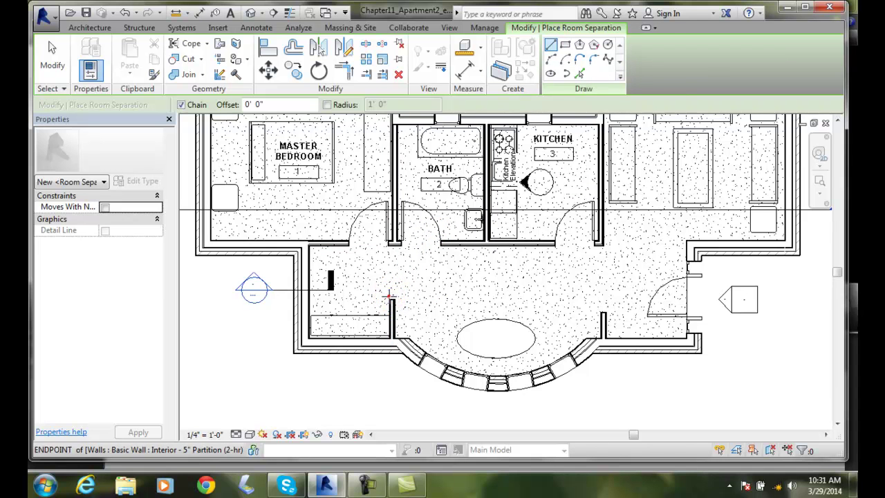
click(389, 296)
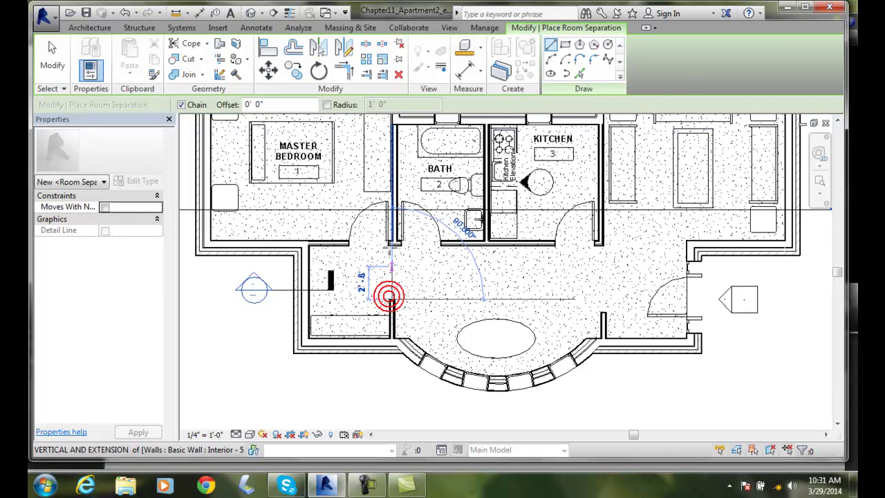
click(390, 244)
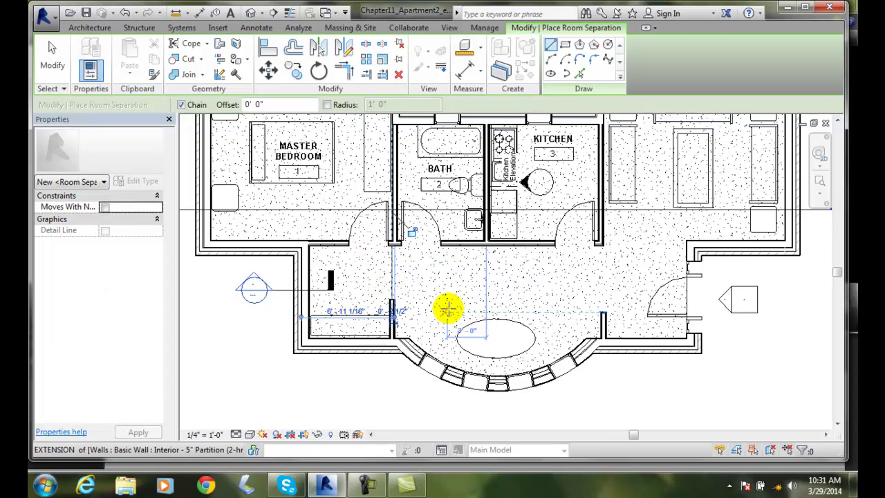
key(Escape)
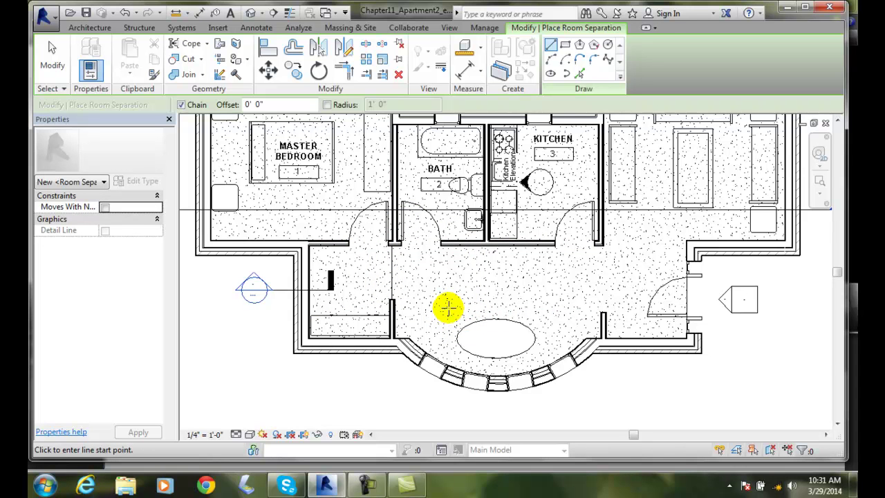
Place room 4 in the small left area and begin renaming its tag to SITTING ROOM.
key(Escape)
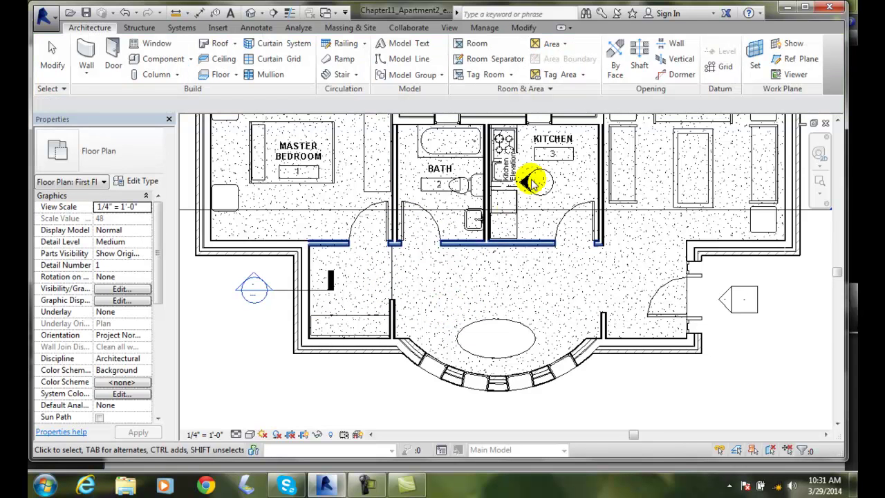
click(475, 43)
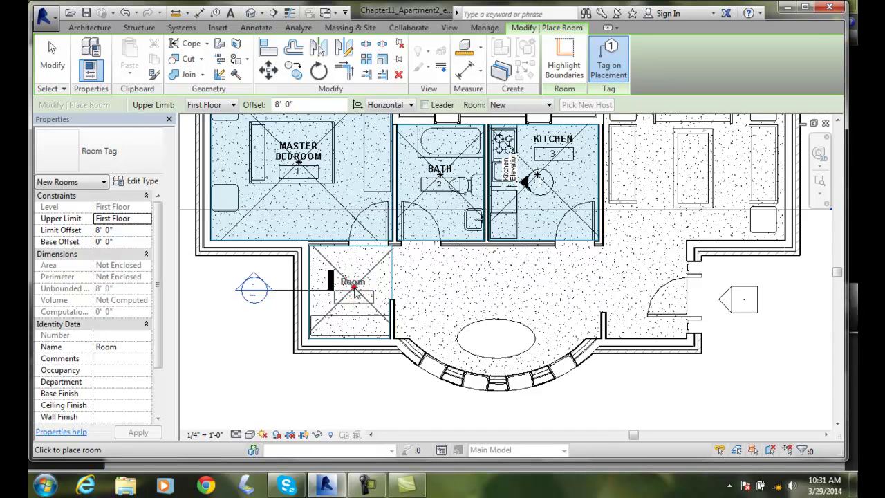
click(353, 290)
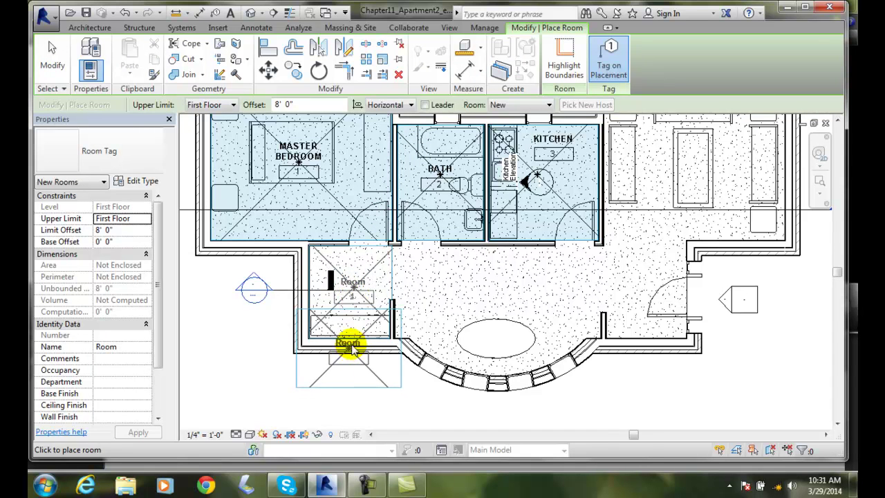
key(Escape)
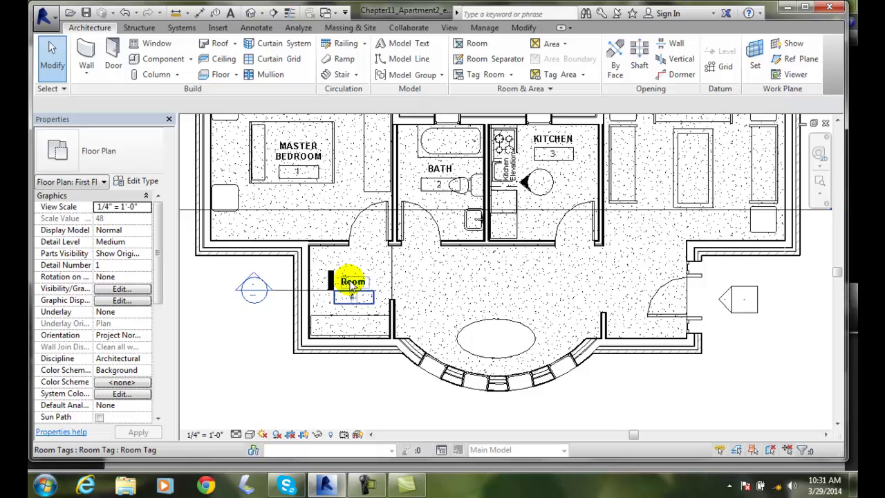
click(352, 287)
click(353, 281)
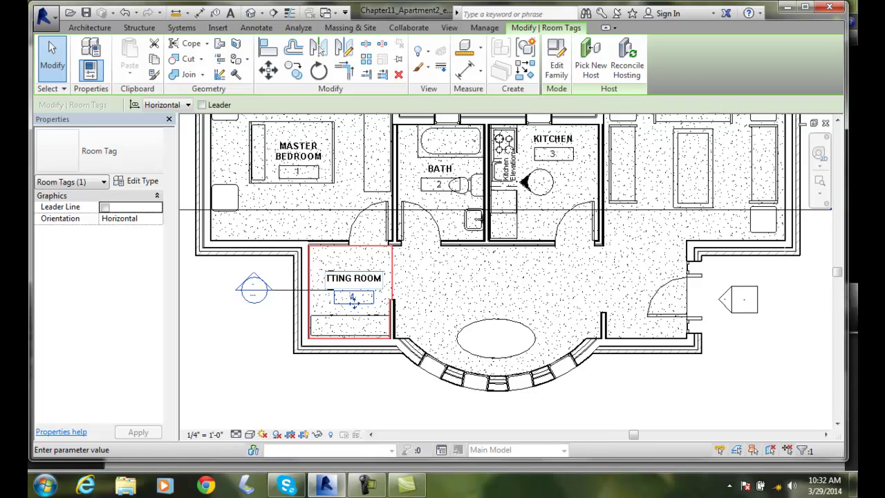
Confirm the SITTING ROOM name and drag the Section 2 line up off the tag.
click(331, 300)
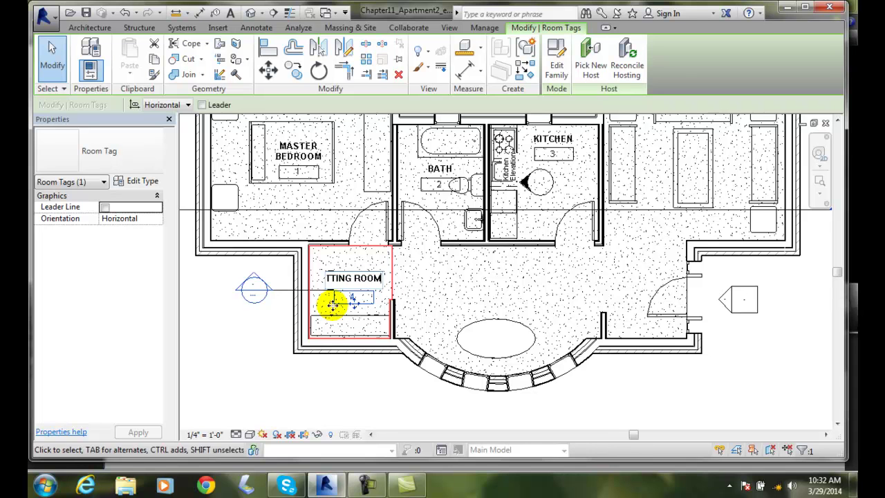
click(422, 287)
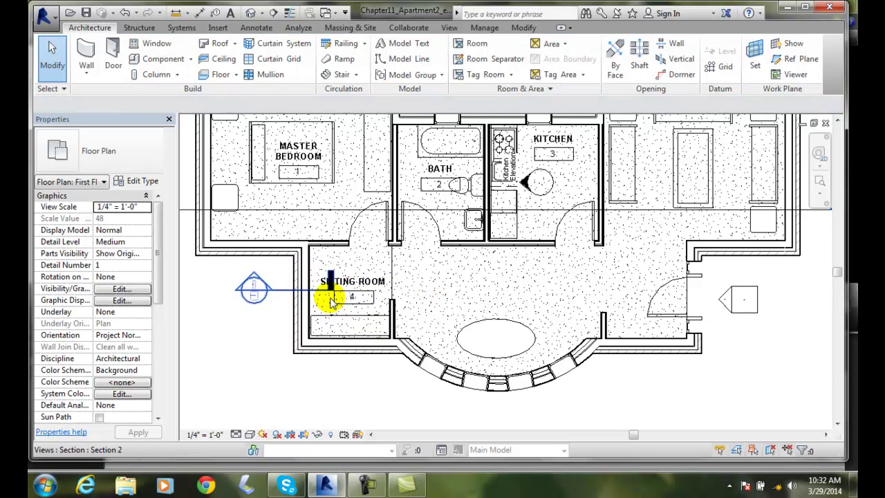
drag(280, 293, 287, 268)
key(Escape)
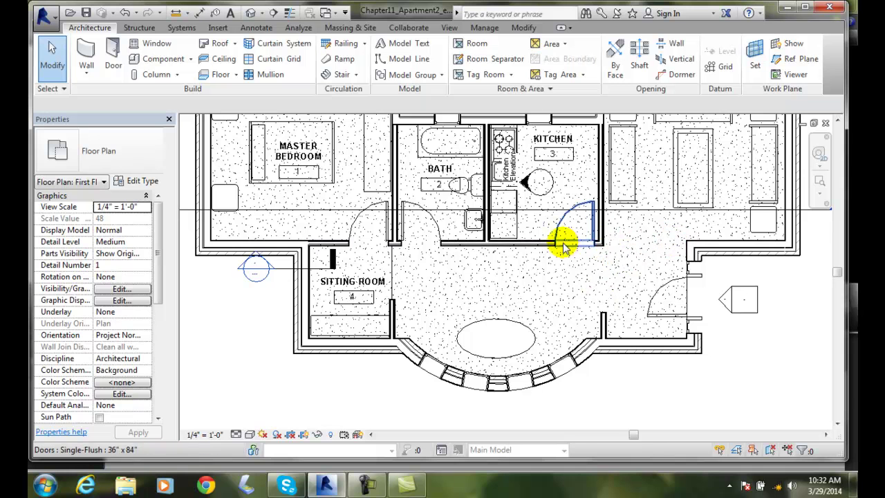
Draw separation lines from the right wall end up to the upper wall and across to the corner.
click(477, 59)
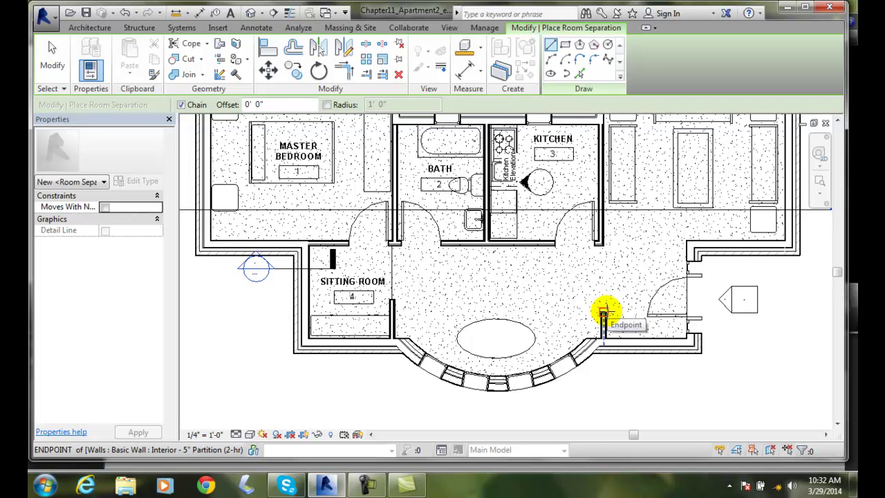
click(604, 313)
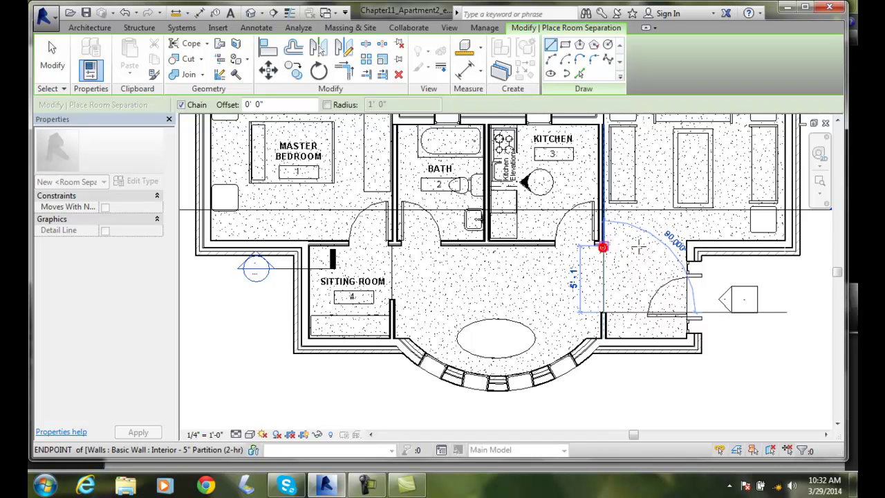
click(636, 246)
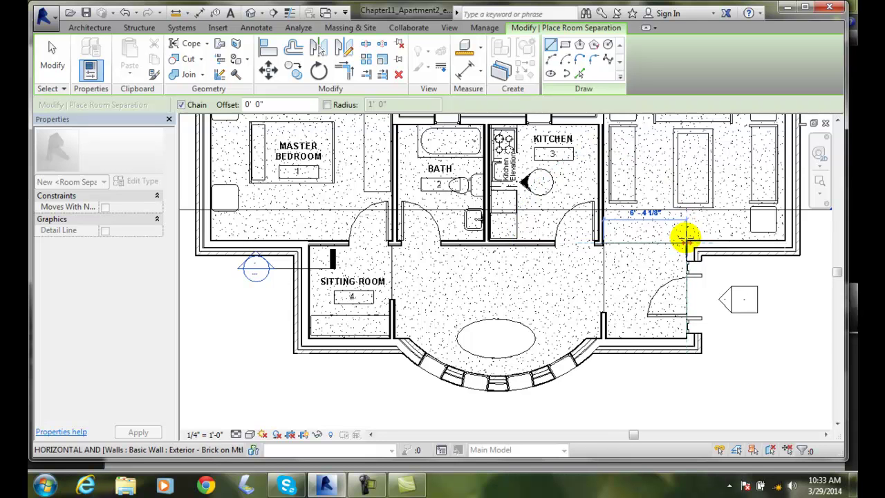
click(687, 241)
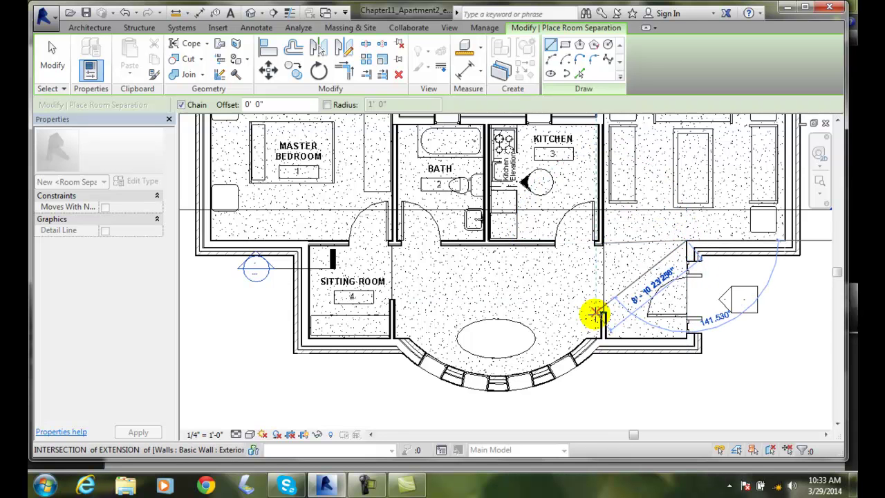
key(Escape)
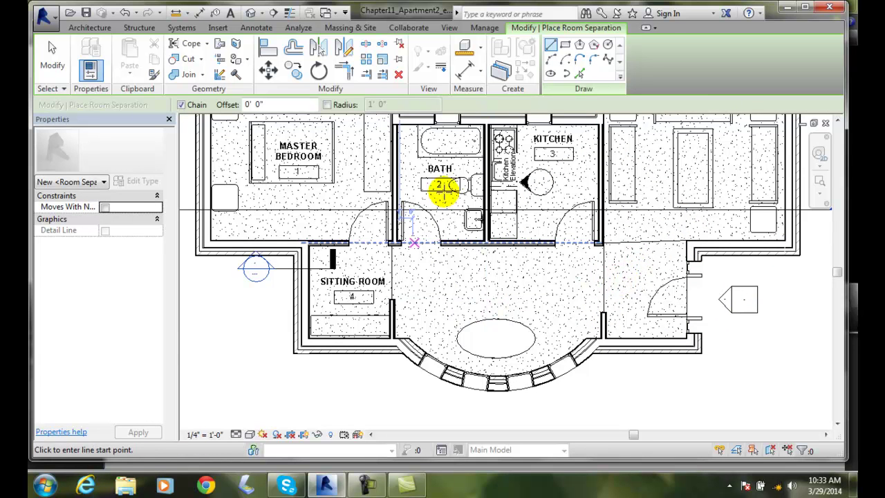
key(Escape)
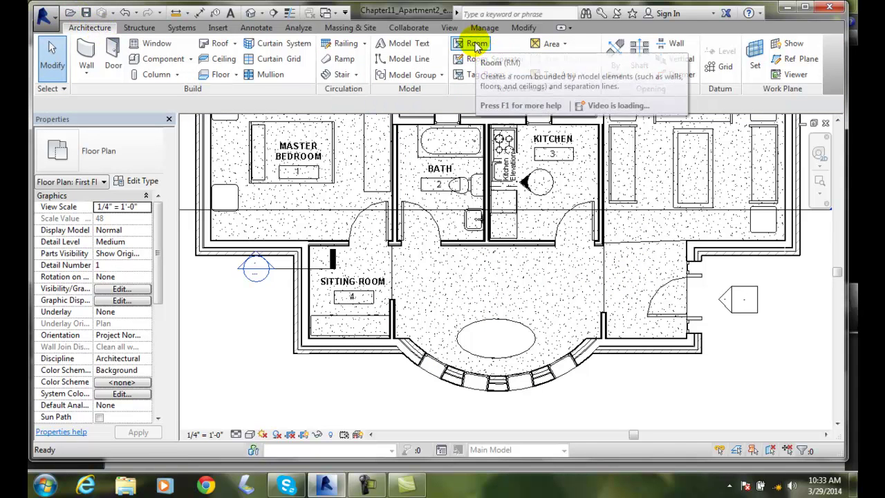
Place room 5 in the space right of the hall and room 6 in the central curved hall.
click(476, 45)
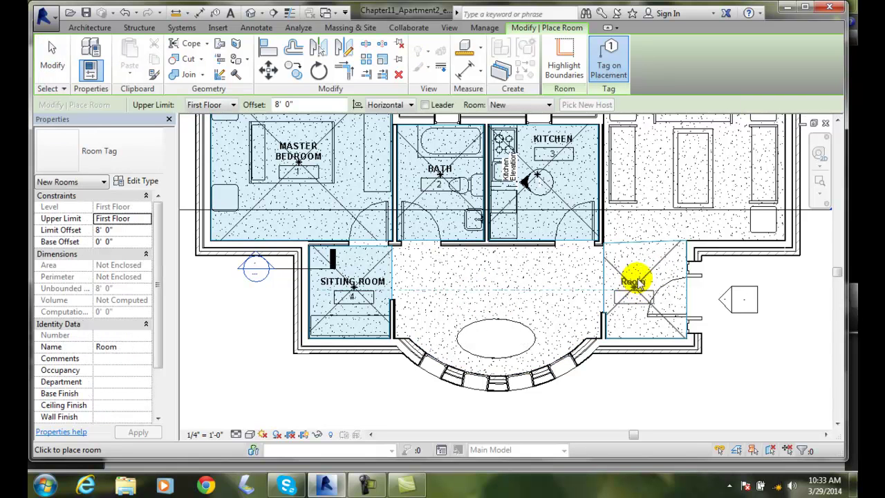
click(645, 284)
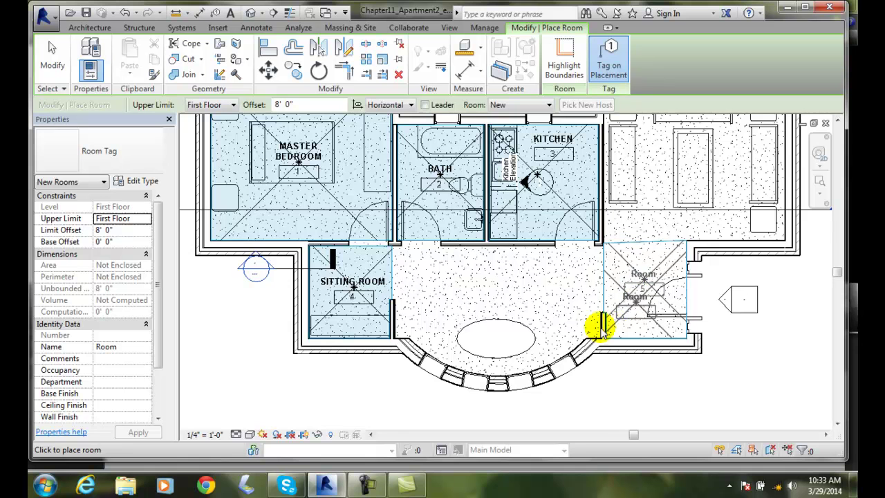
click(488, 302)
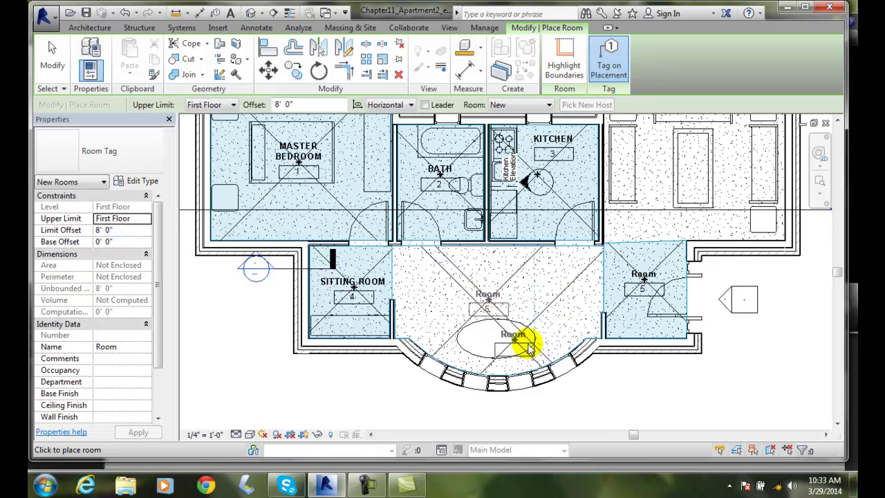
key(Escape)
key(Escape)
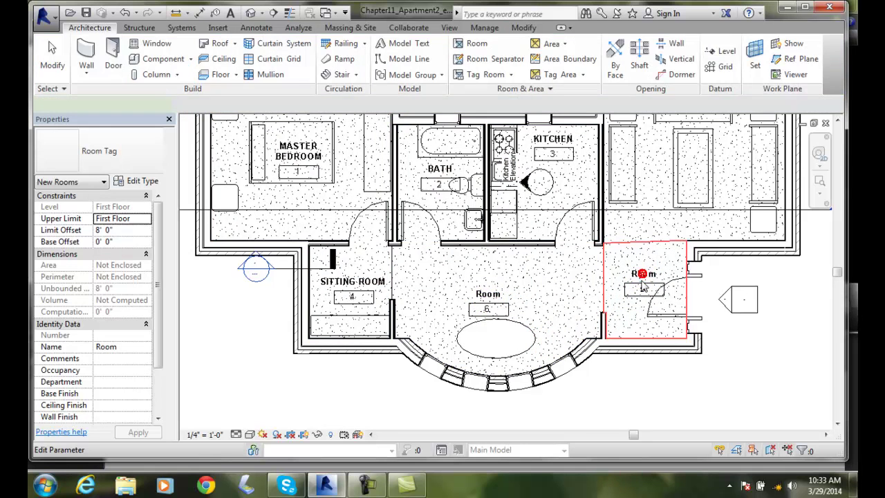
Rename the right-hand room 5 tag to FOYER.
click(643, 276)
click(649, 285)
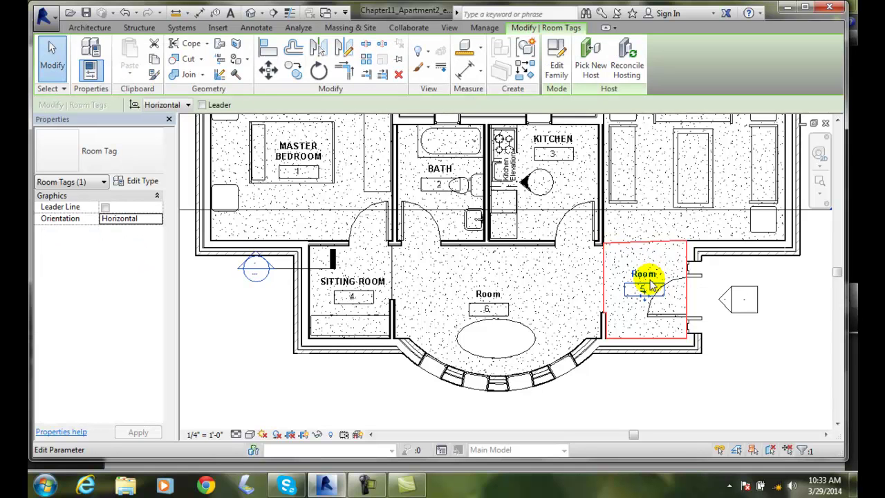
click(647, 275)
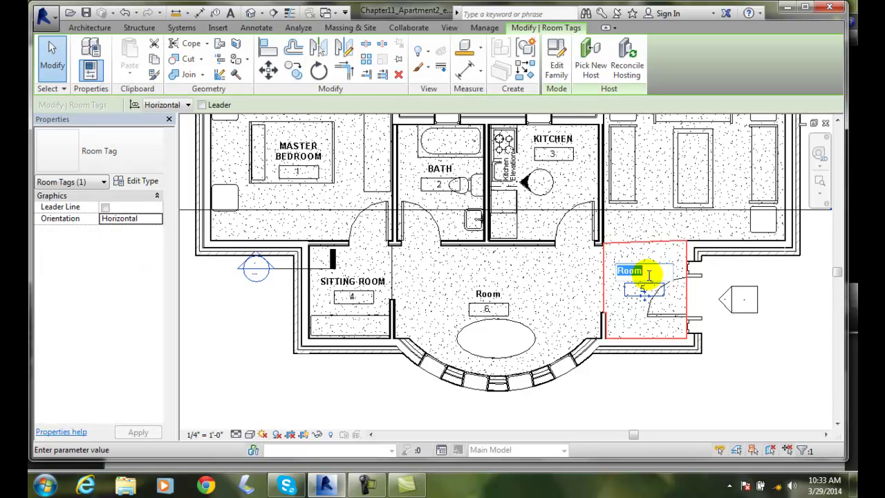
text(FOYER)
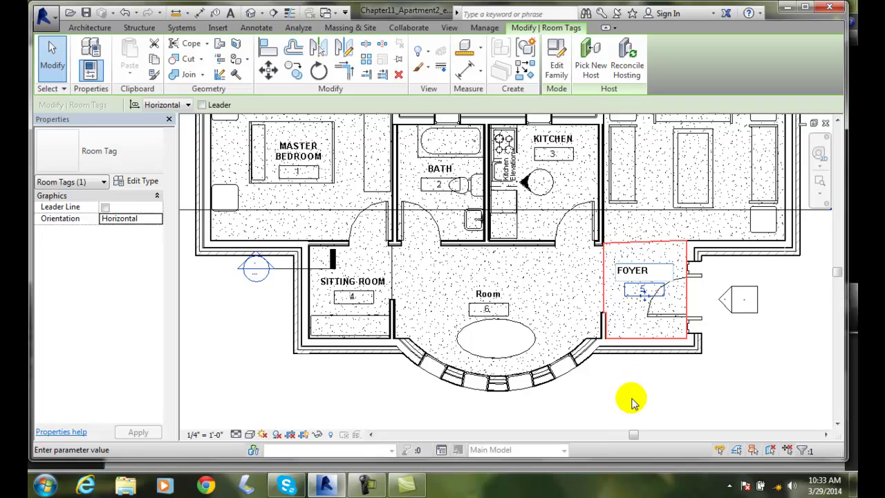
click(629, 397)
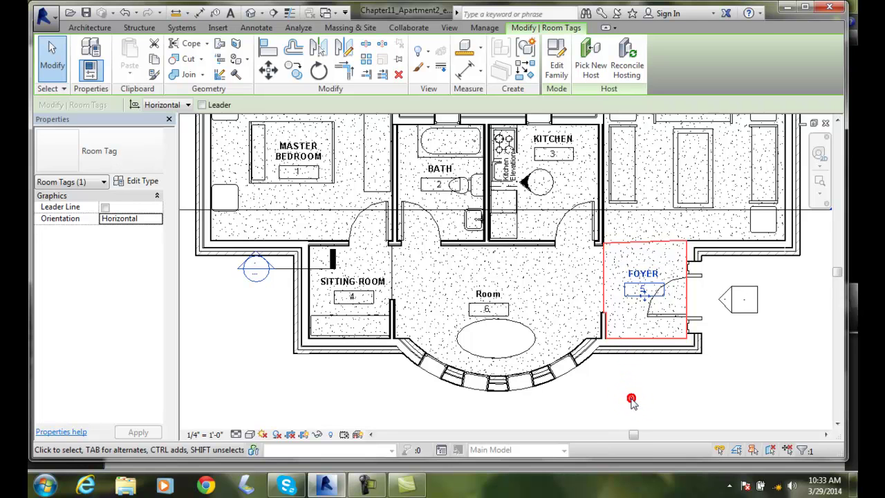
Rename the central curved room 6 tag to SUN ROOM.
click(488, 299)
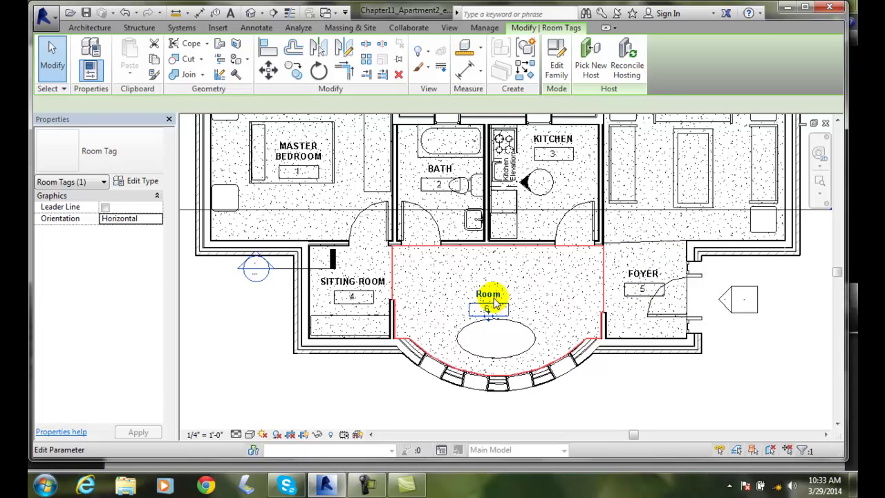
click(490, 293)
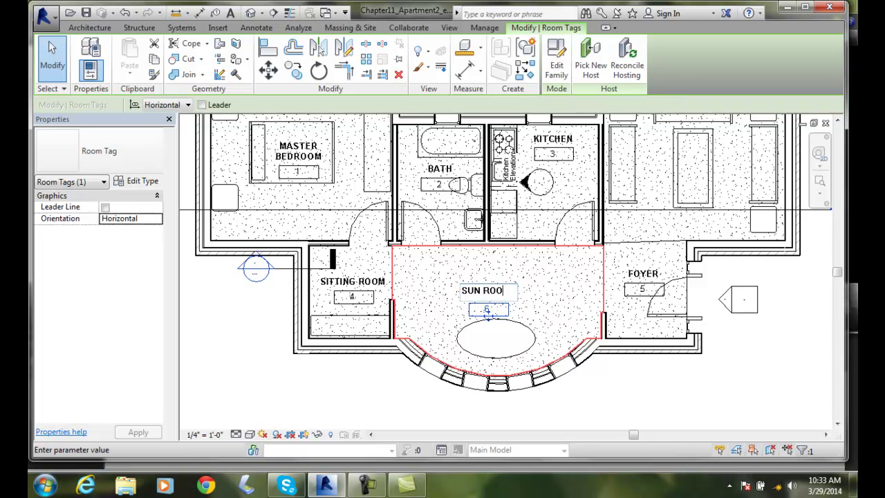
click(530, 290)
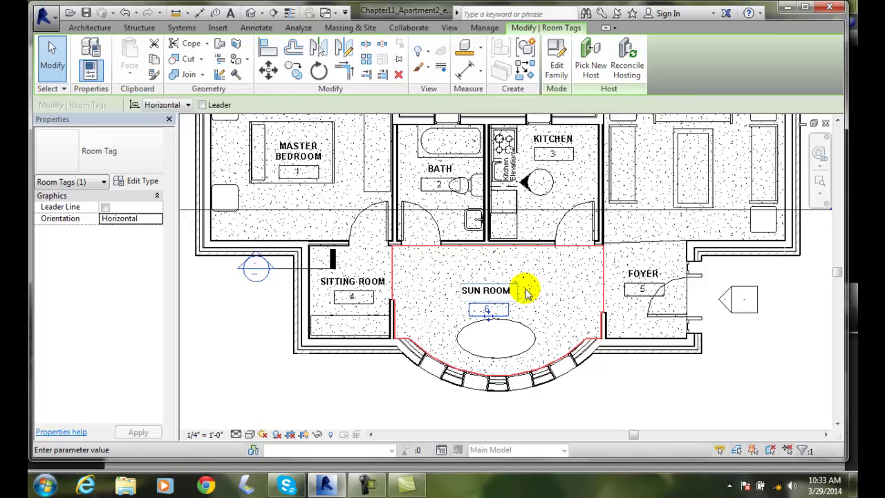
click(566, 332)
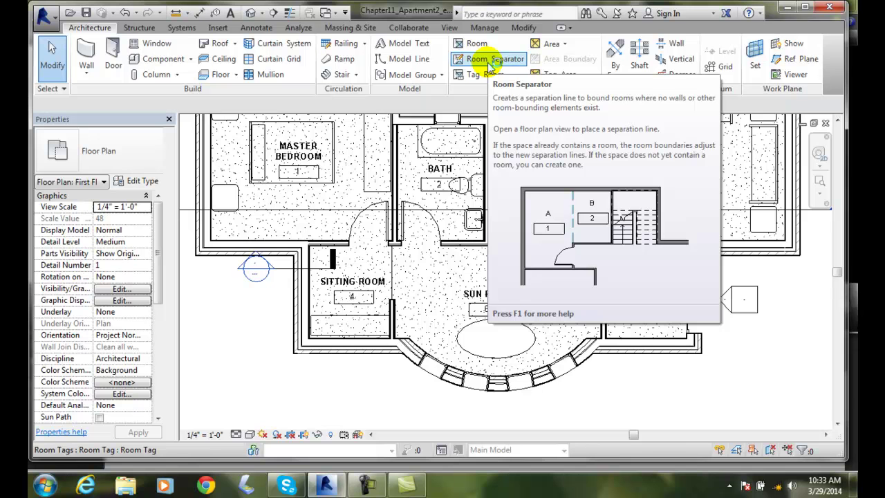
Switch the ribbon to the View tools with all six named rooms still in the plan.
click(448, 26)
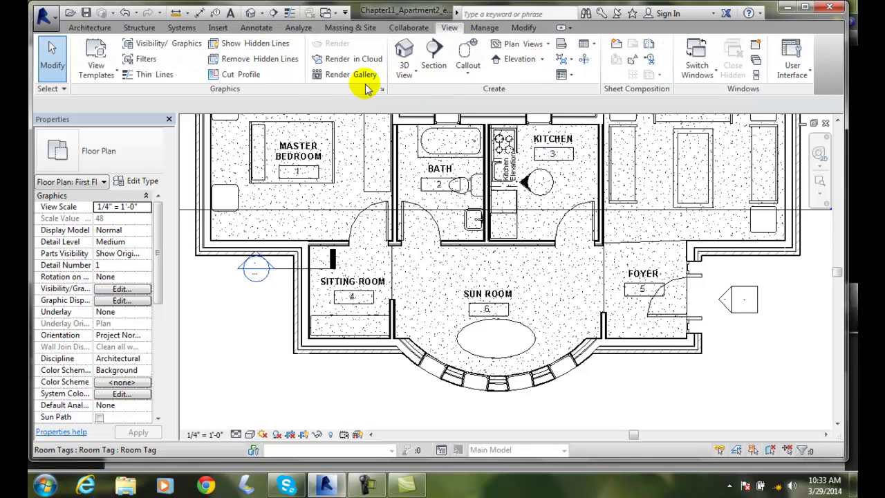